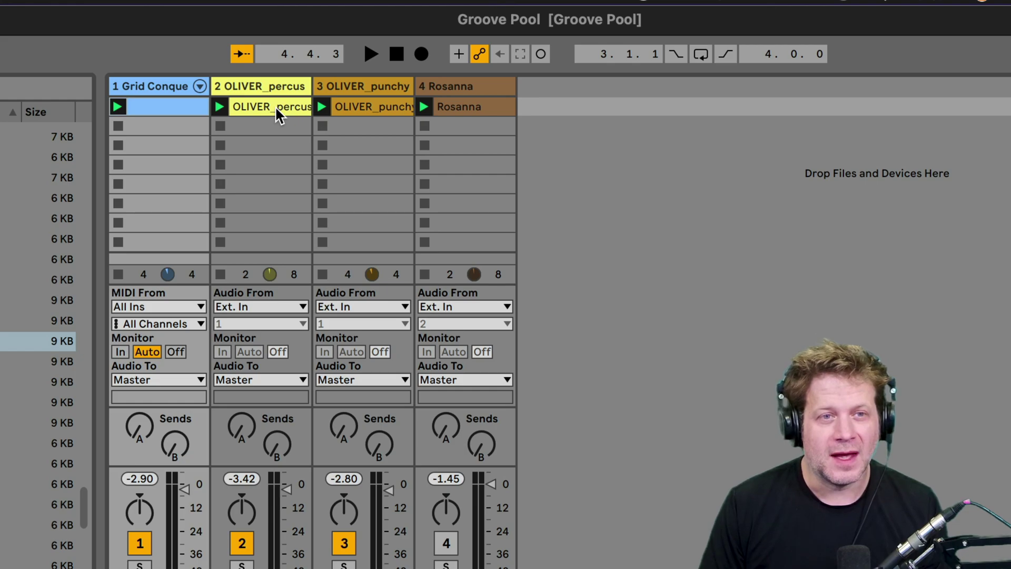
Inspect the OLIVER_punchy clip, then show the Rosanna clip in the clip detail view.
click(365, 109)
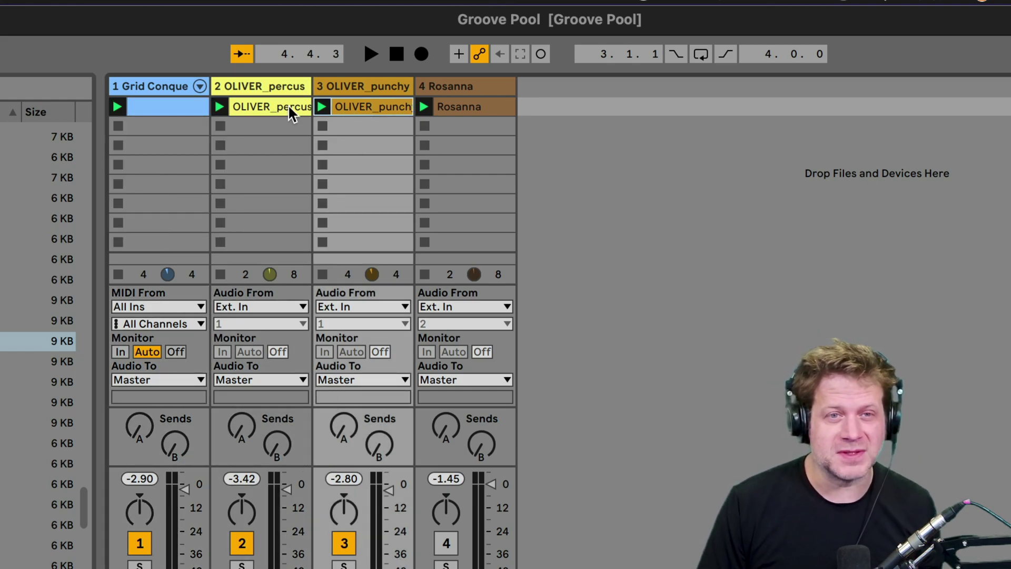
click(447, 106)
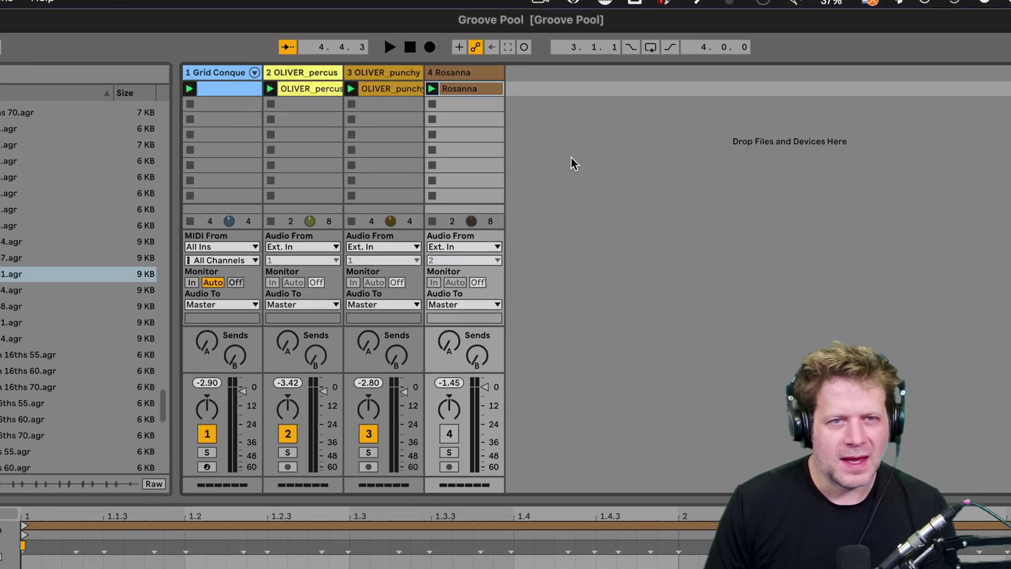
key(super+Tab)
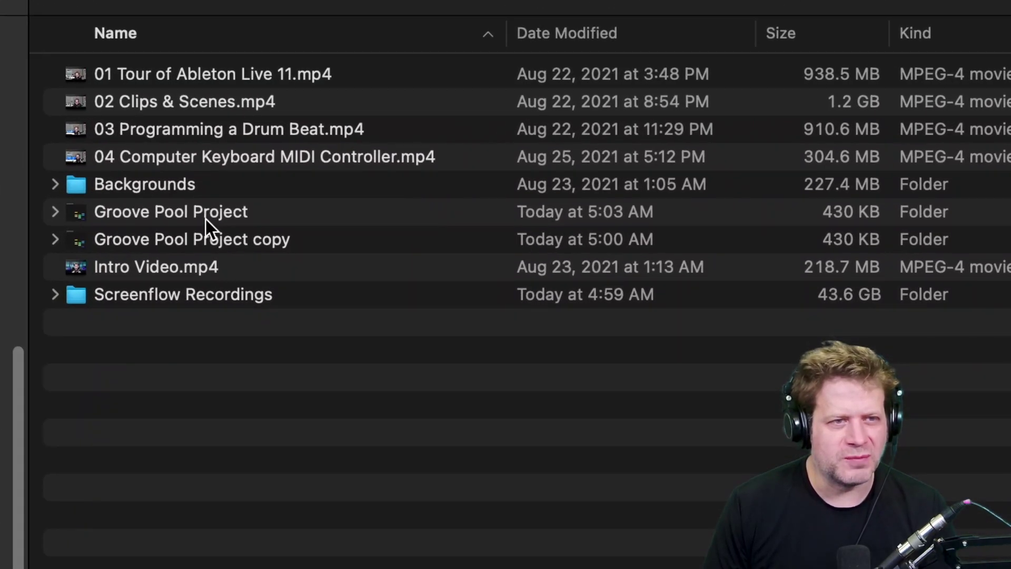
click(200, 174)
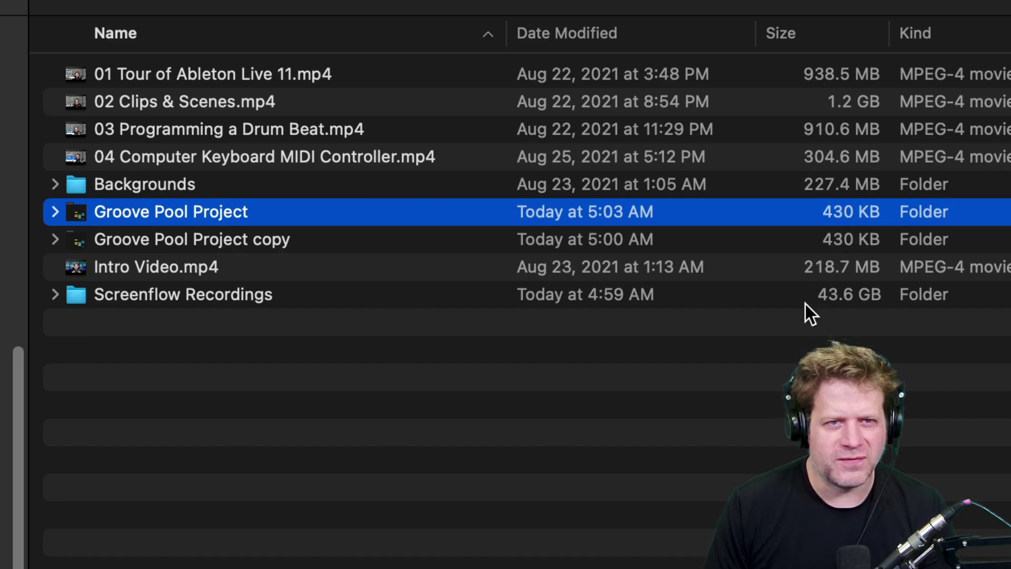
click(54, 212)
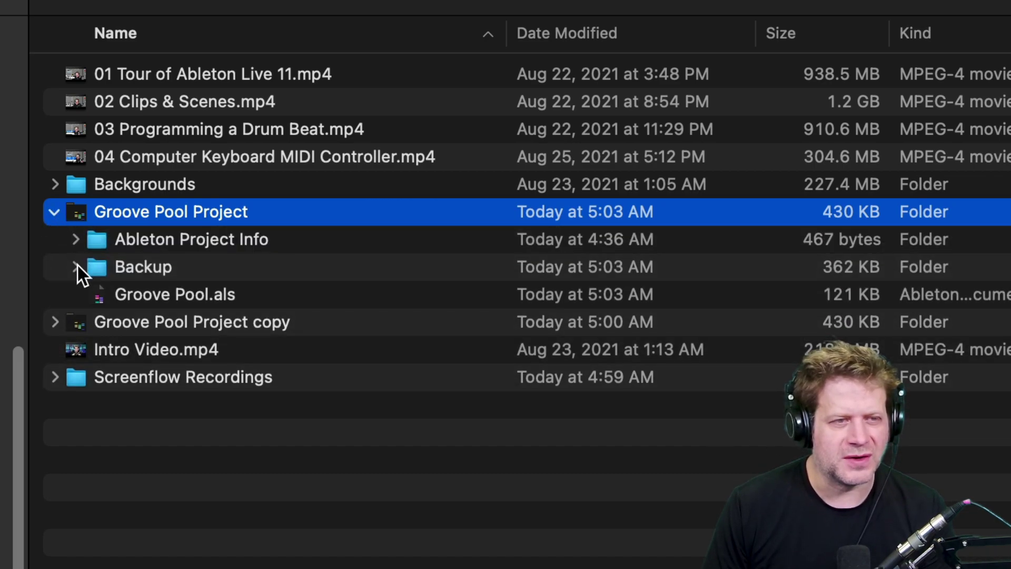
click(58, 214)
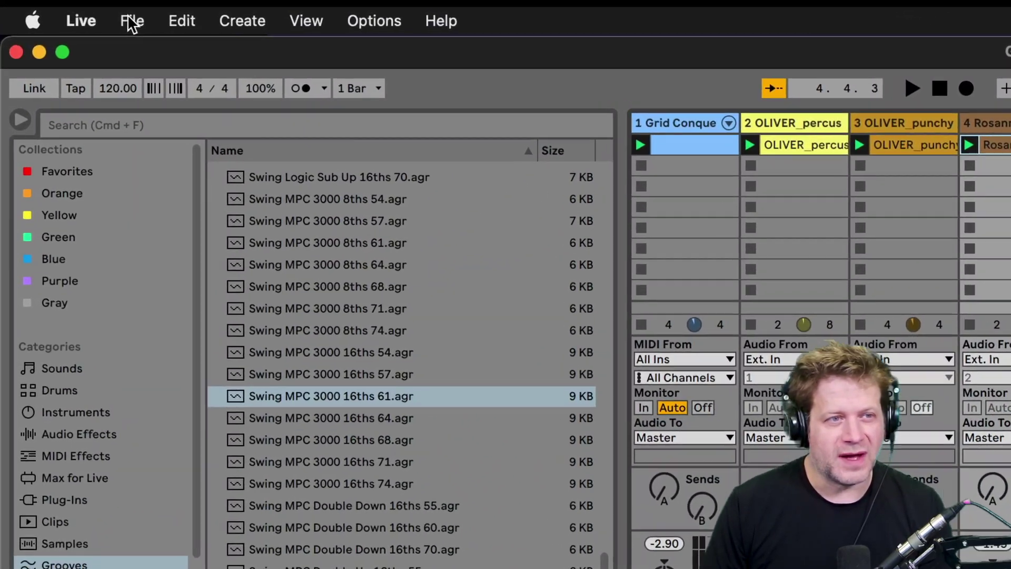
Run Collect All and Save, accepting the default copy options for the used media.
click(74, 9)
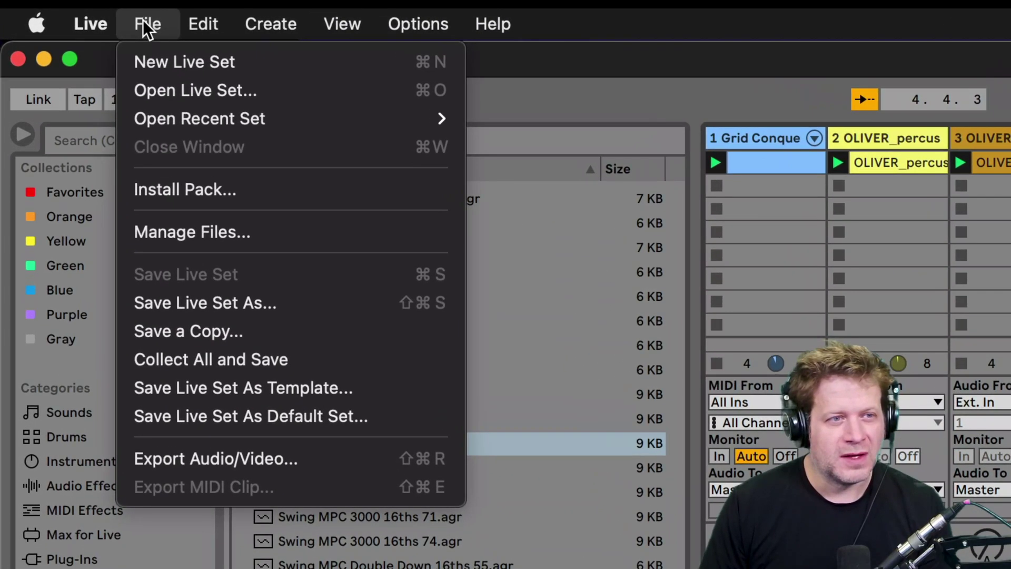
click(245, 353)
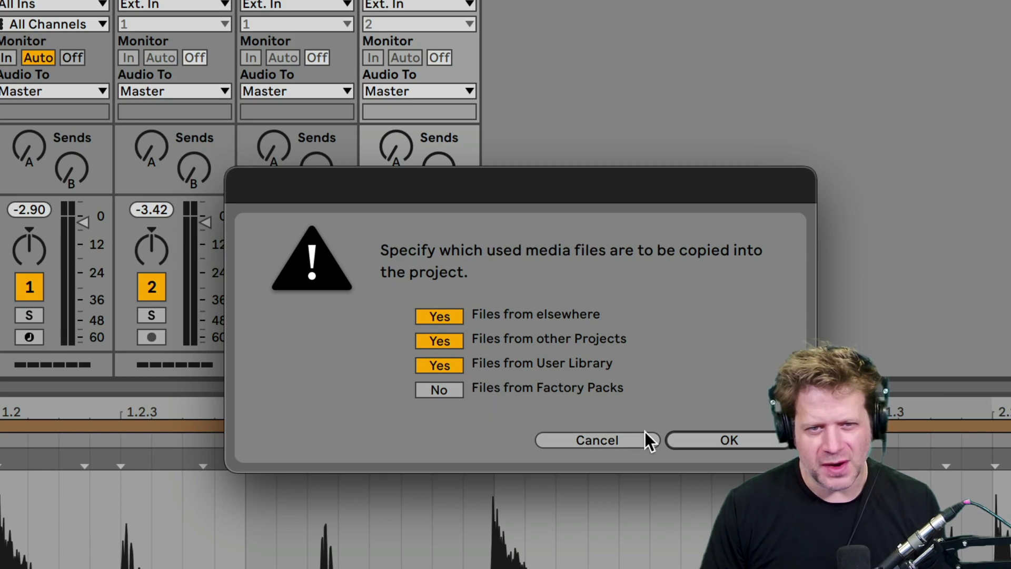
click(739, 440)
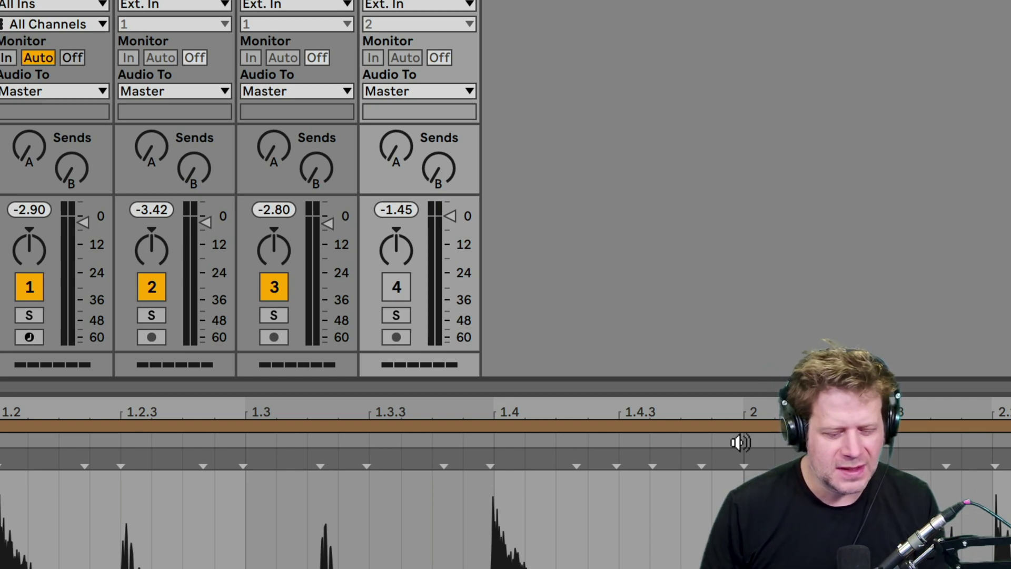
key(super+Tab)
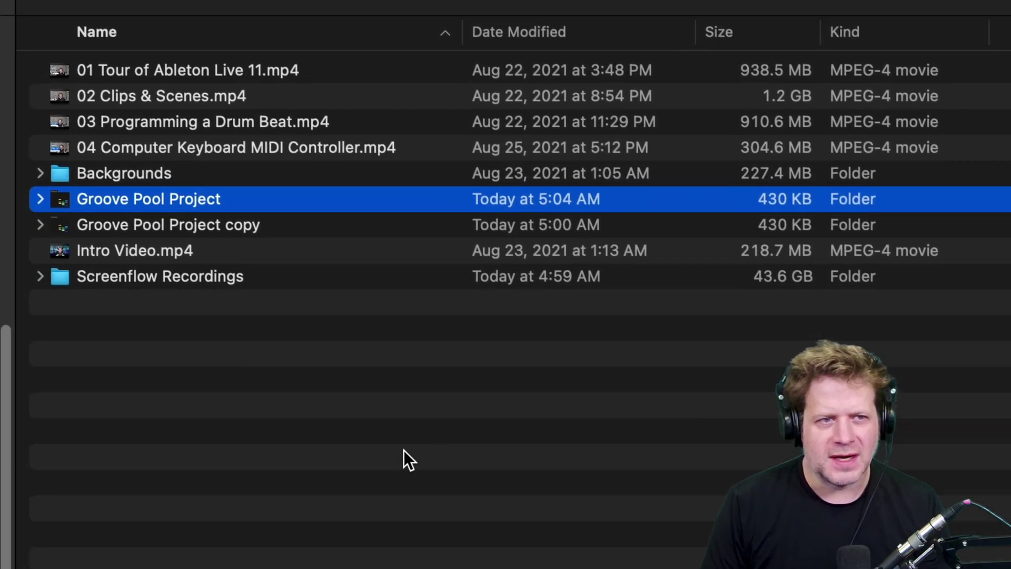
click(311, 411)
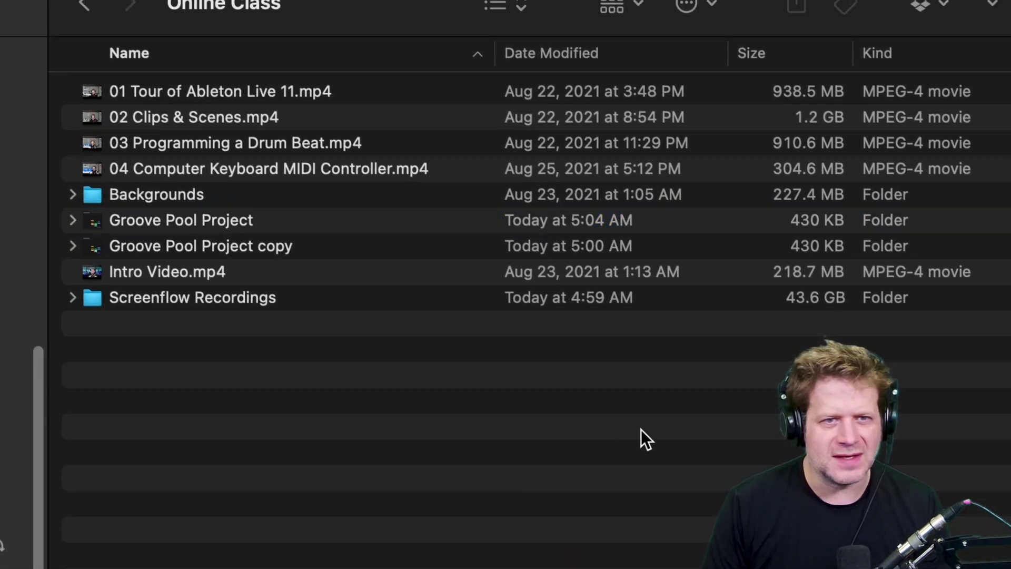
click(73, 221)
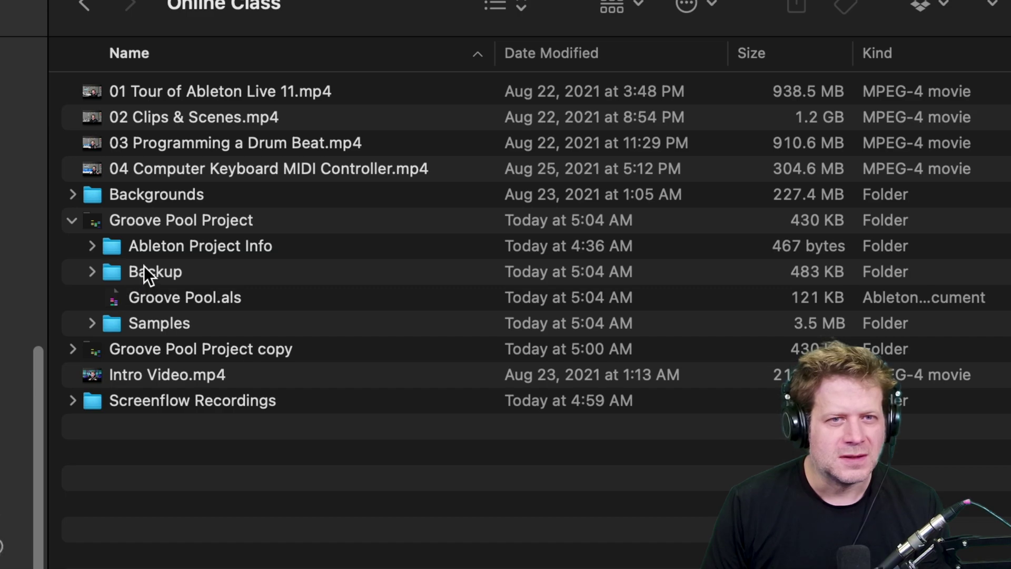
click(92, 229)
right_click(98, 228)
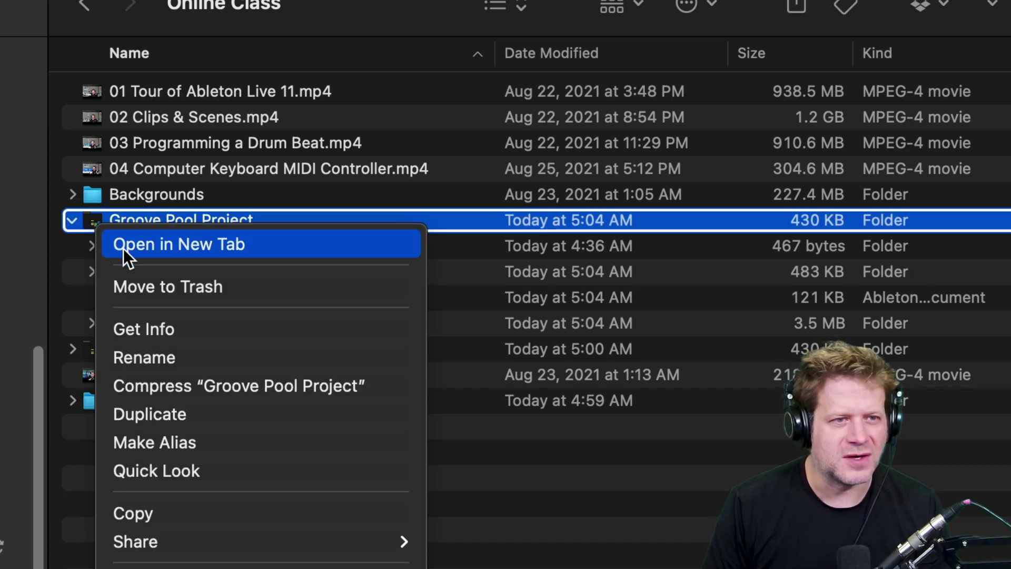
click(151, 317)
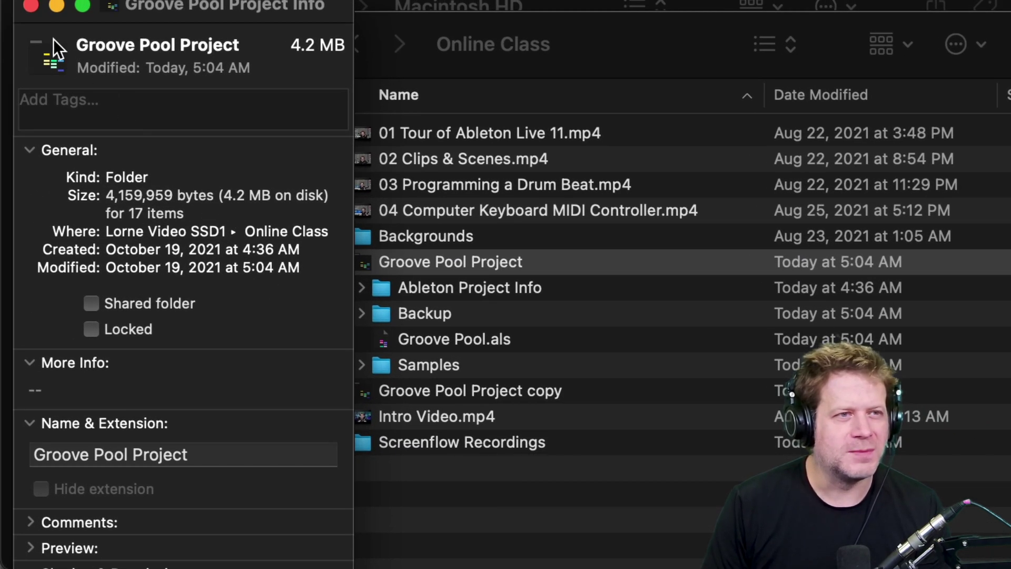
click(31, 6)
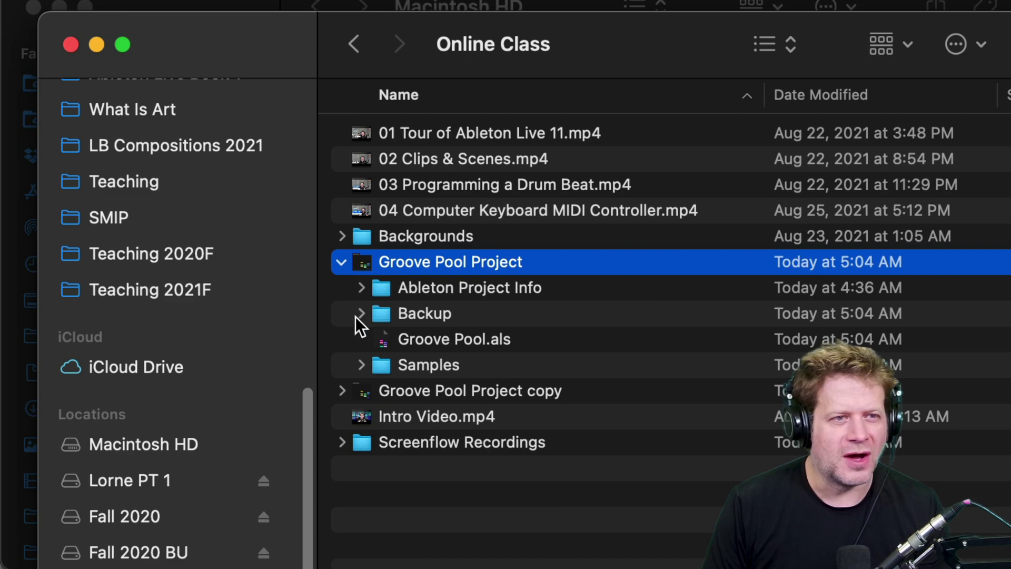
click(360, 365)
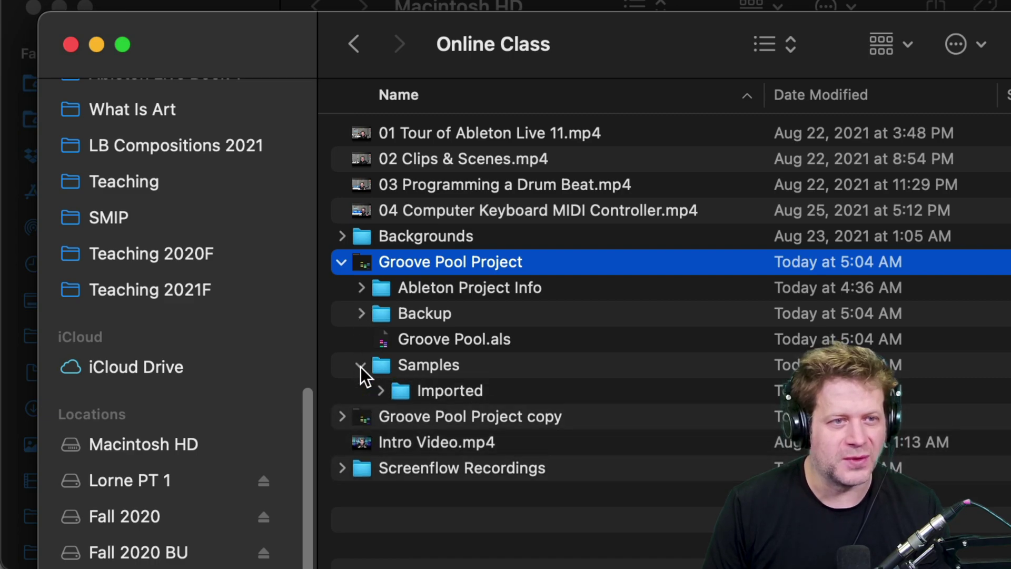
click(381, 391)
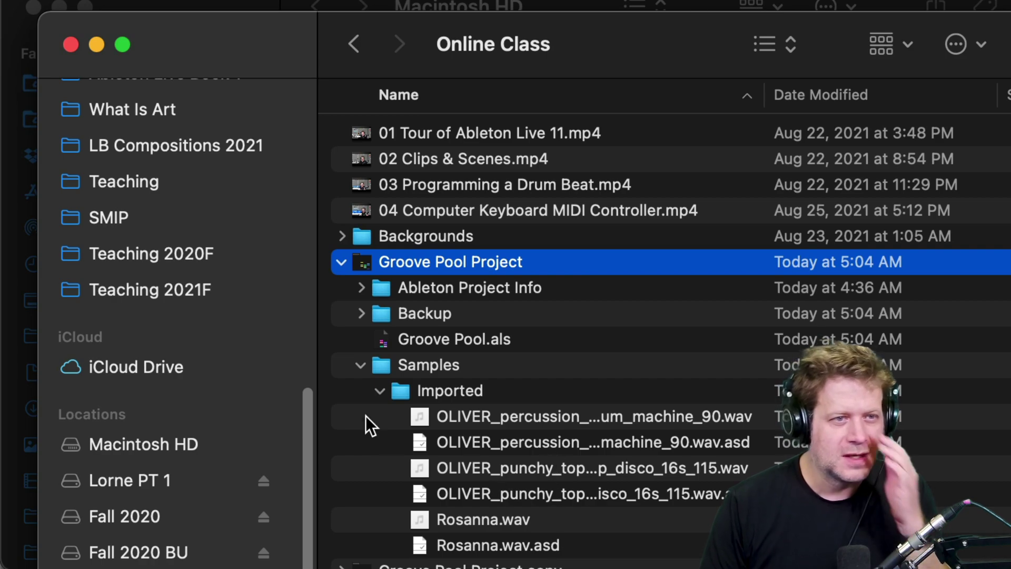
click(355, 370)
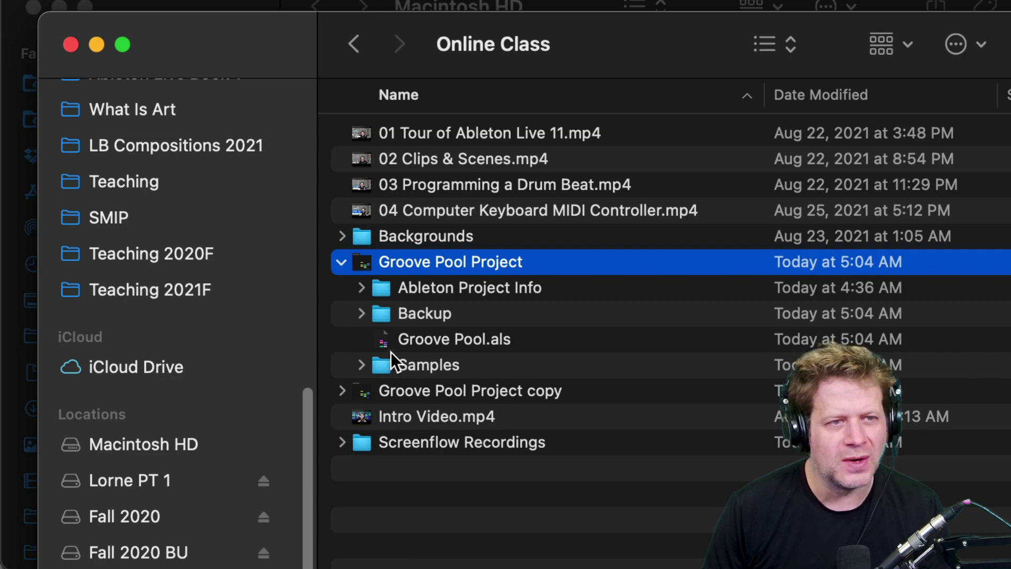
Collapse the Groove Pool Project folder, open the Grid Conque MIDI clip, and narrow the browser.
click(341, 261)
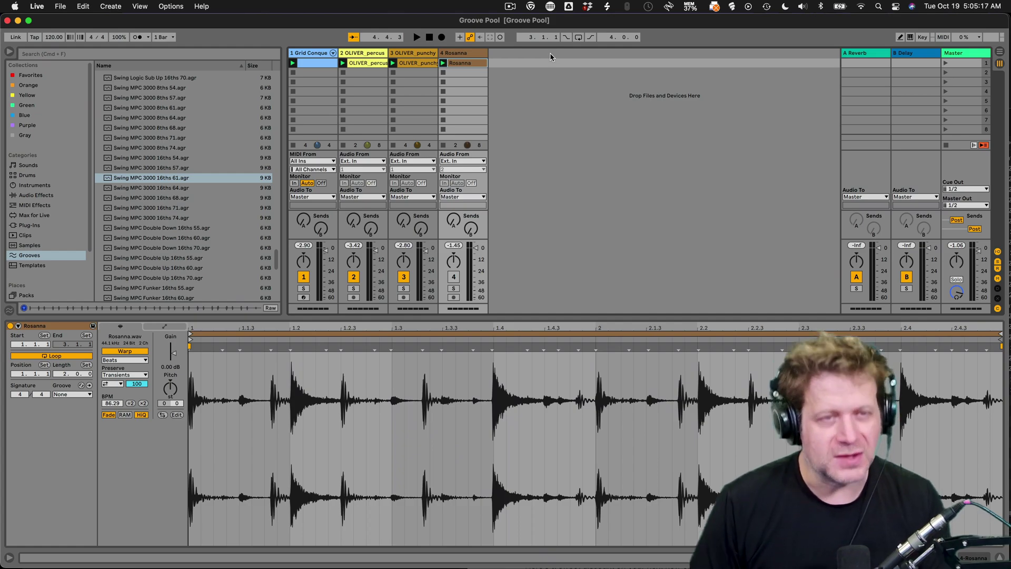
click(315, 55)
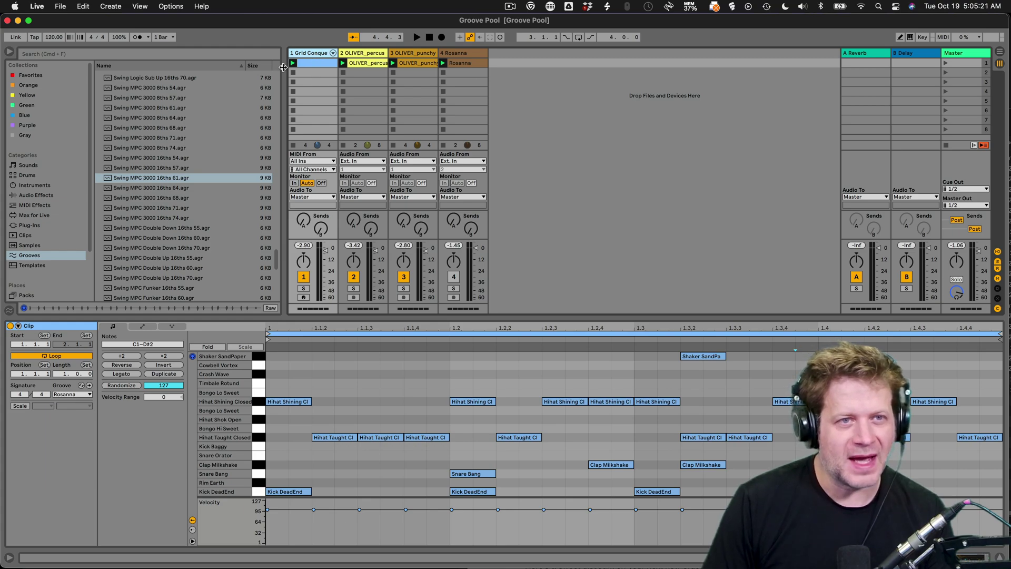
drag(283, 67, 266, 69)
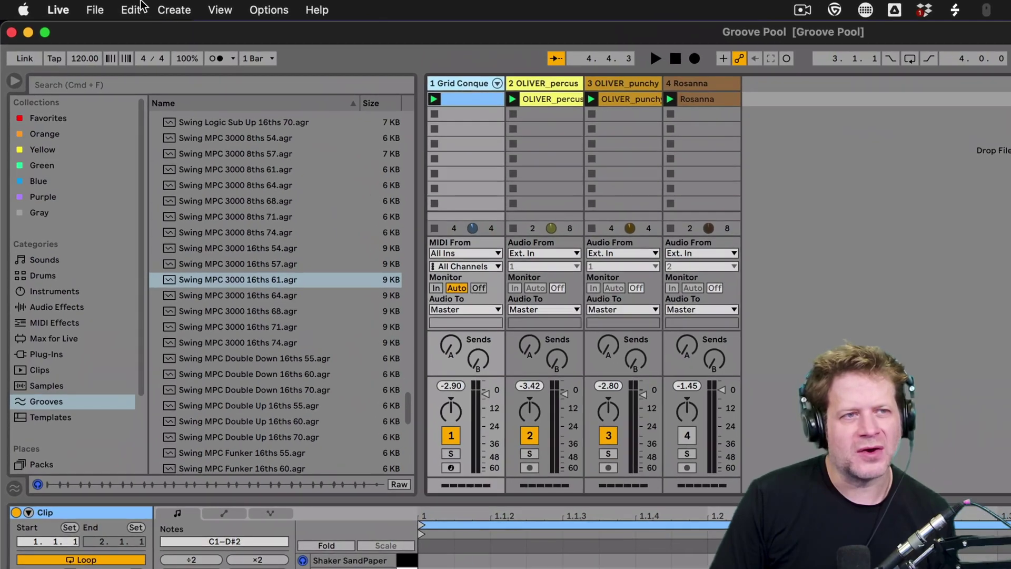
Freeze the Grid Conque drum track, then flip to Arrangement View and back to Session.
click(133, 9)
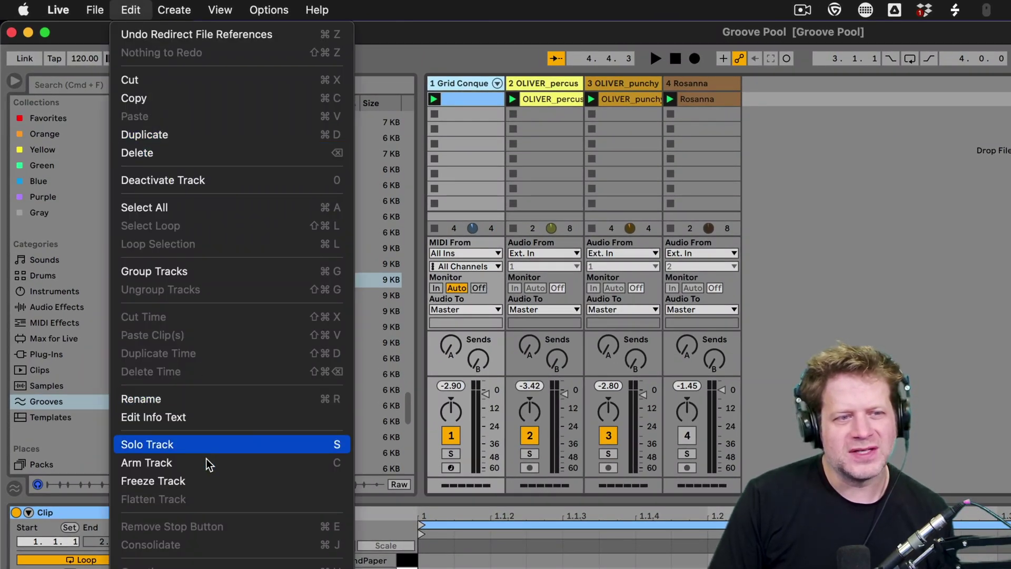
click(210, 480)
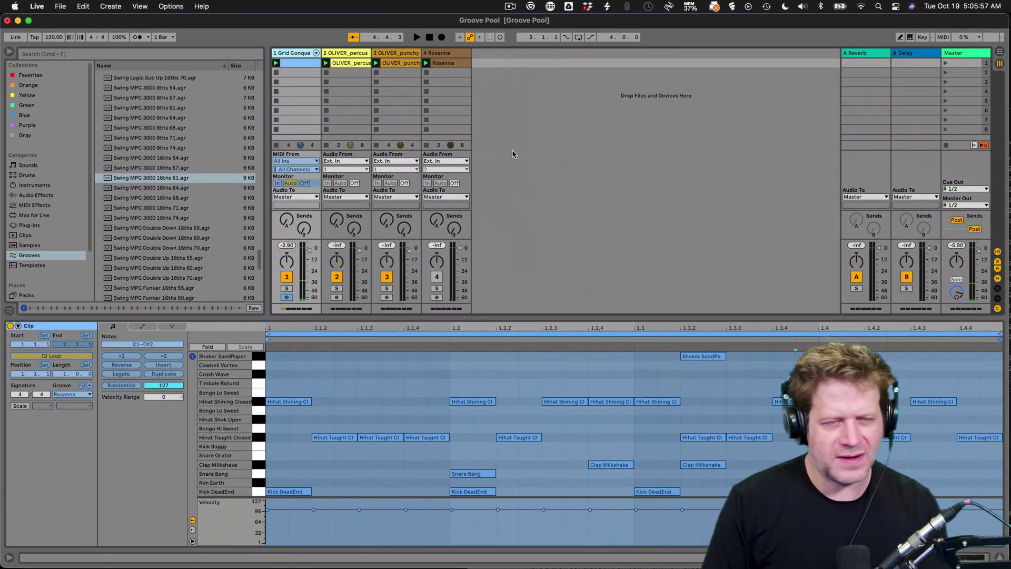
key(Tab)
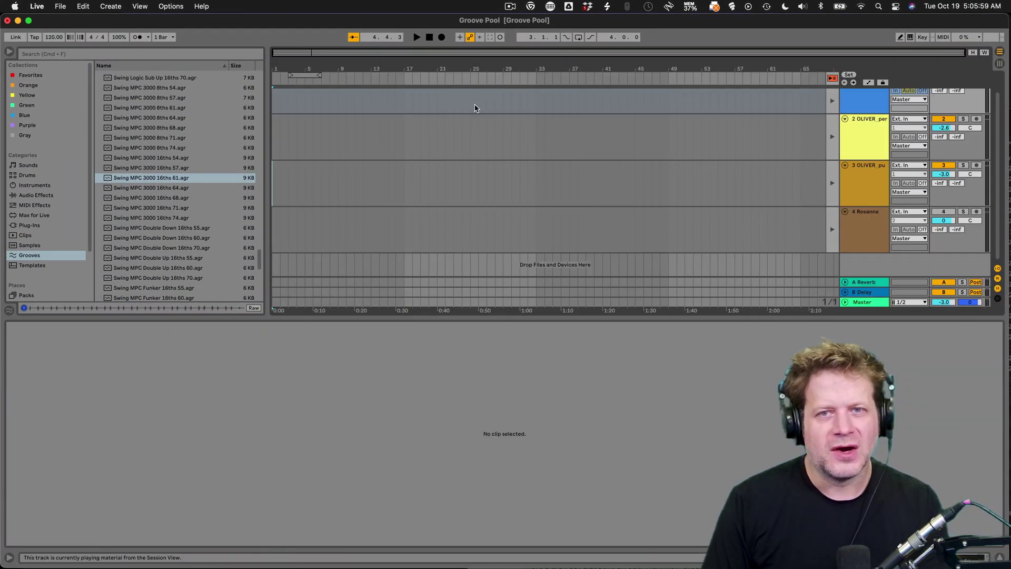
key(Tab)
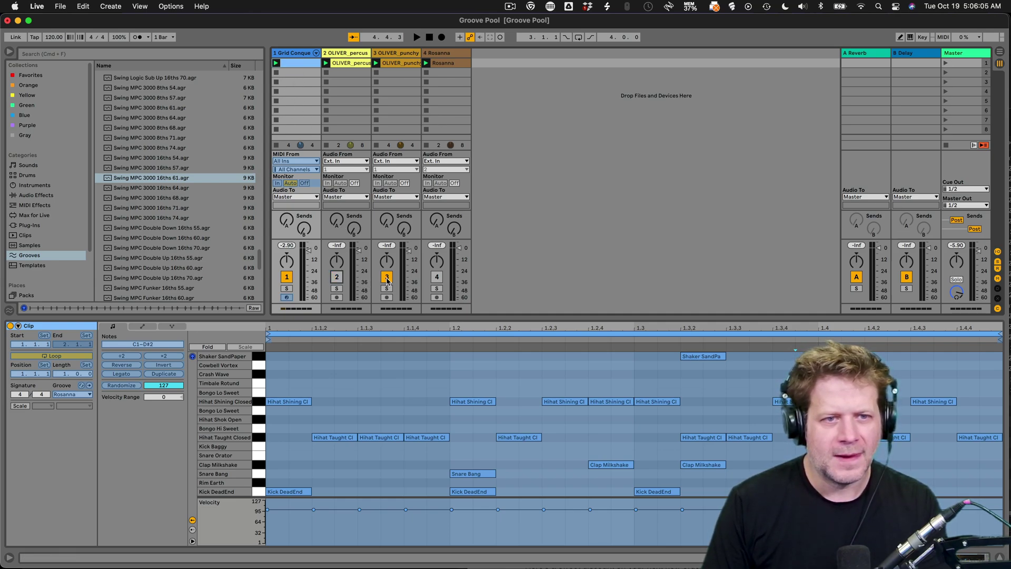
Switch off track 3, play the set, and bring up track 1's drum kit devices.
click(387, 277)
key(space)
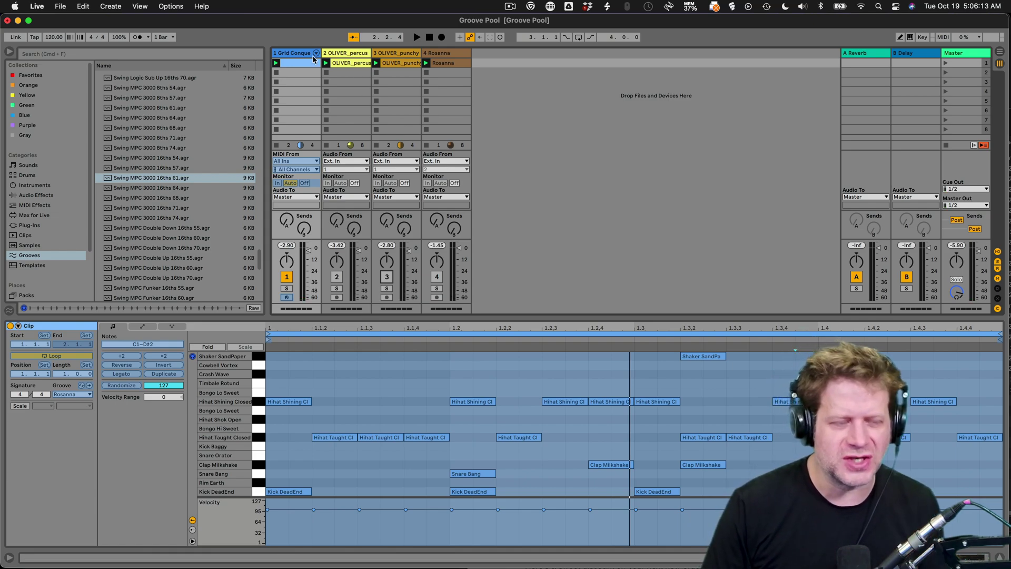
key(shift+Tab)
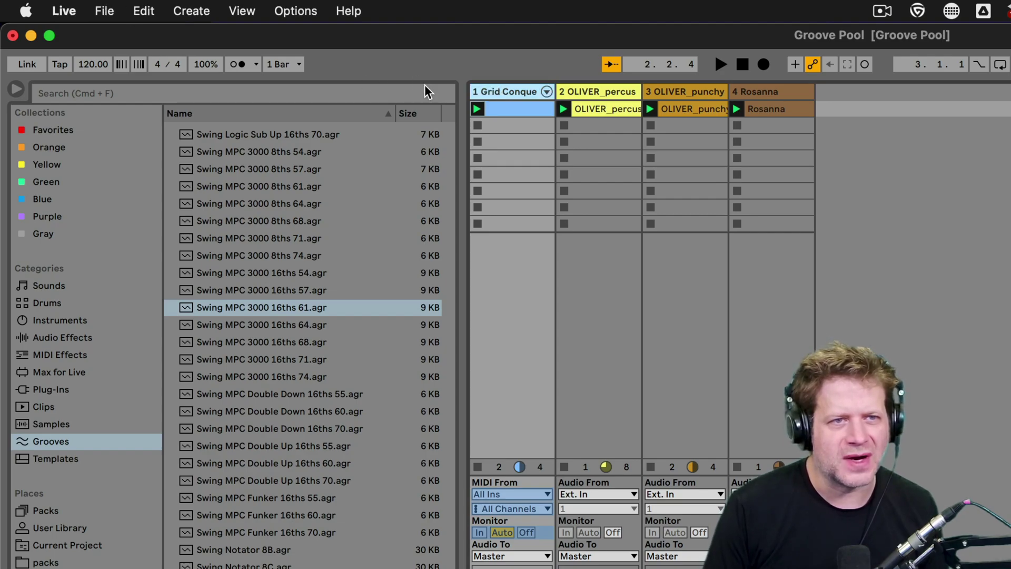
Flatten the frozen drum track into an audio track.
click(104, 9)
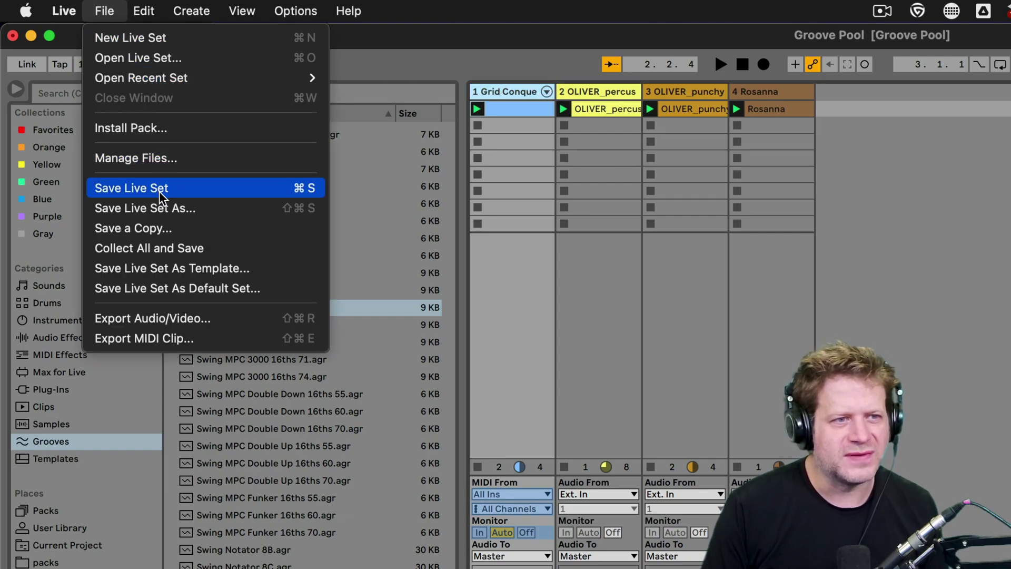
mouse_move(143, 10)
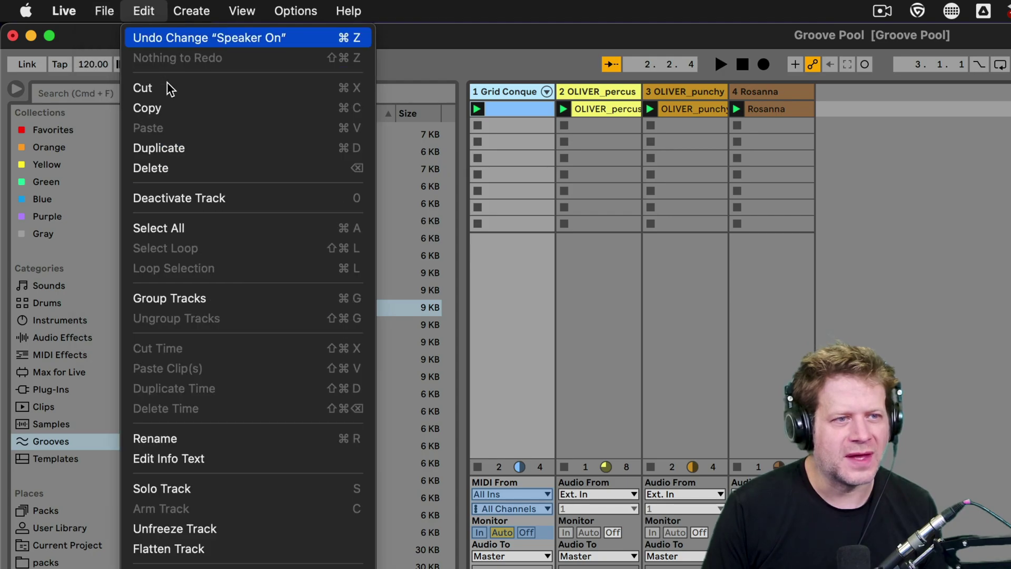
click(173, 548)
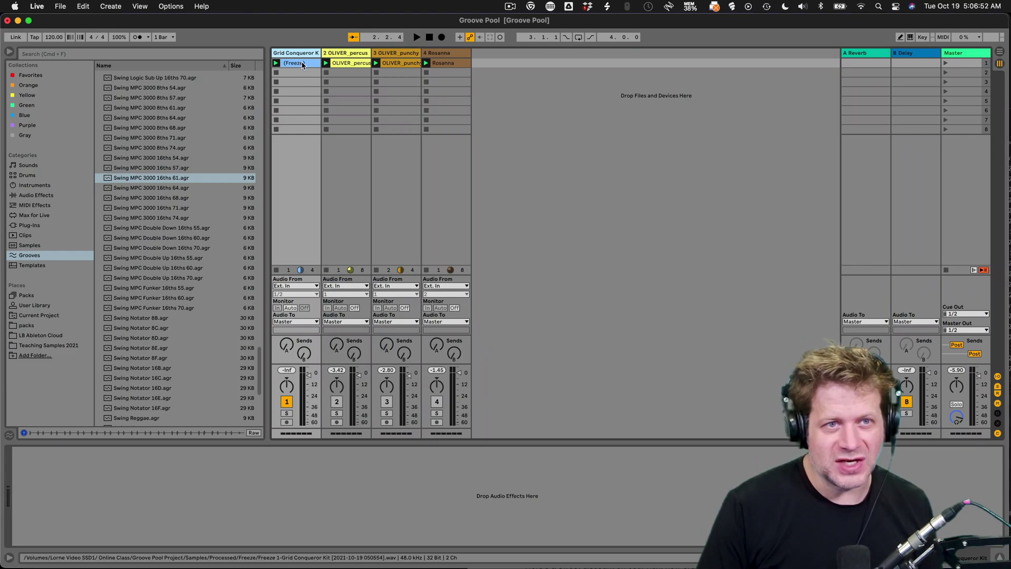
Open the (Freeze) clip's waveform, play it, then stop playback.
double_click(303, 64)
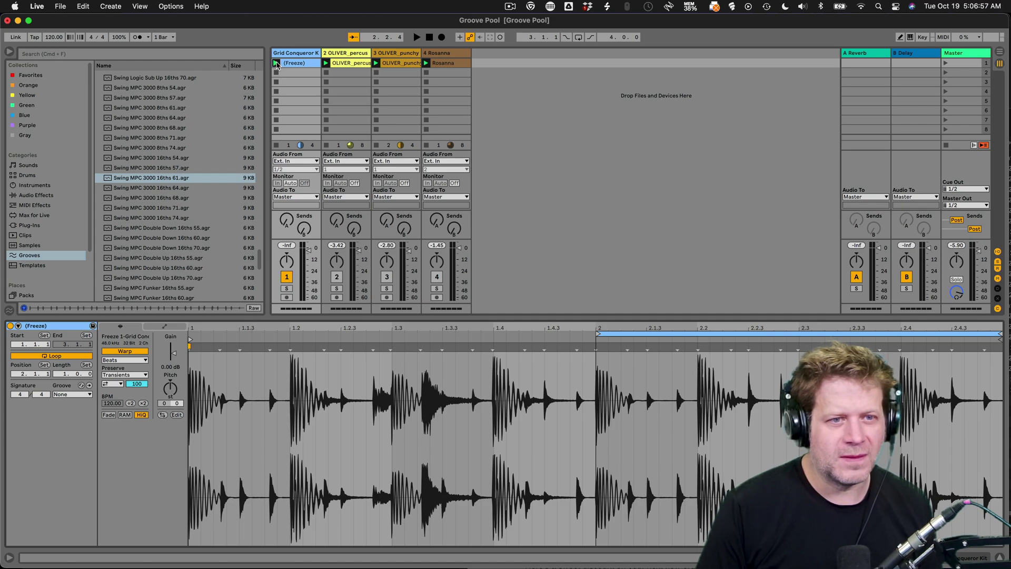
click(276, 64)
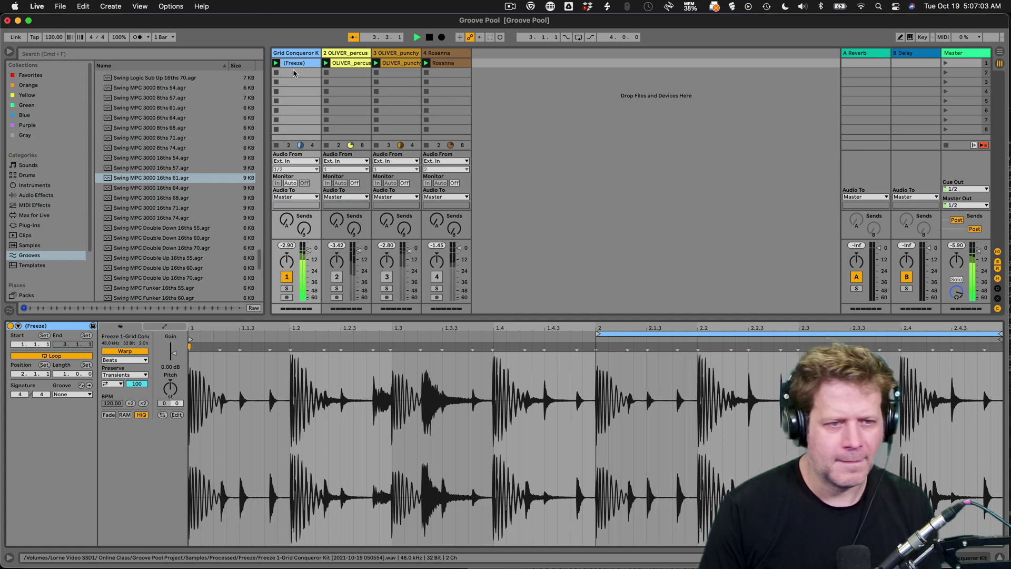
key(space)
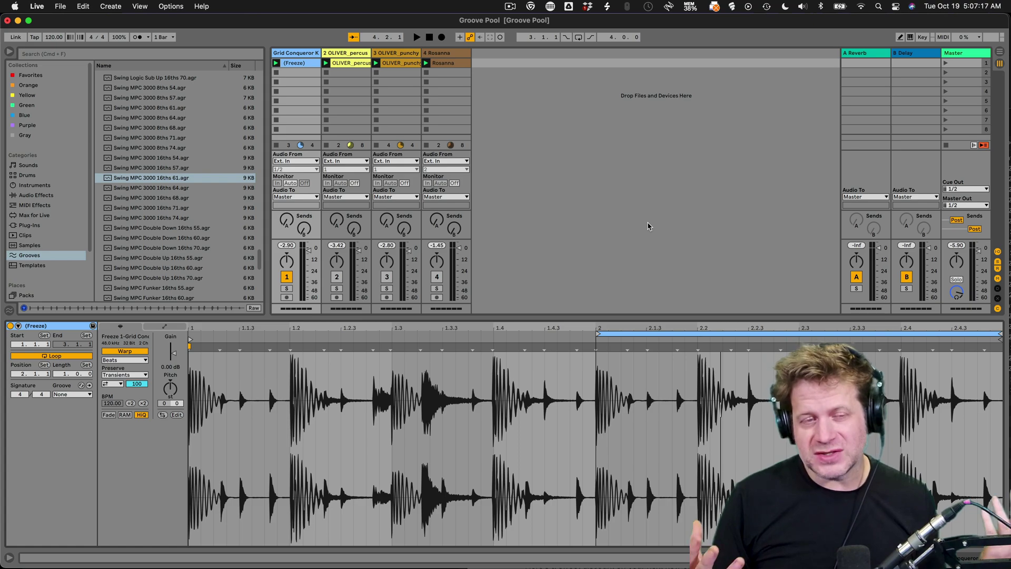
Undo the flatten and unfreeze track 1, restoring its editable Grid Conqueror Kit devices.
key(super+c)
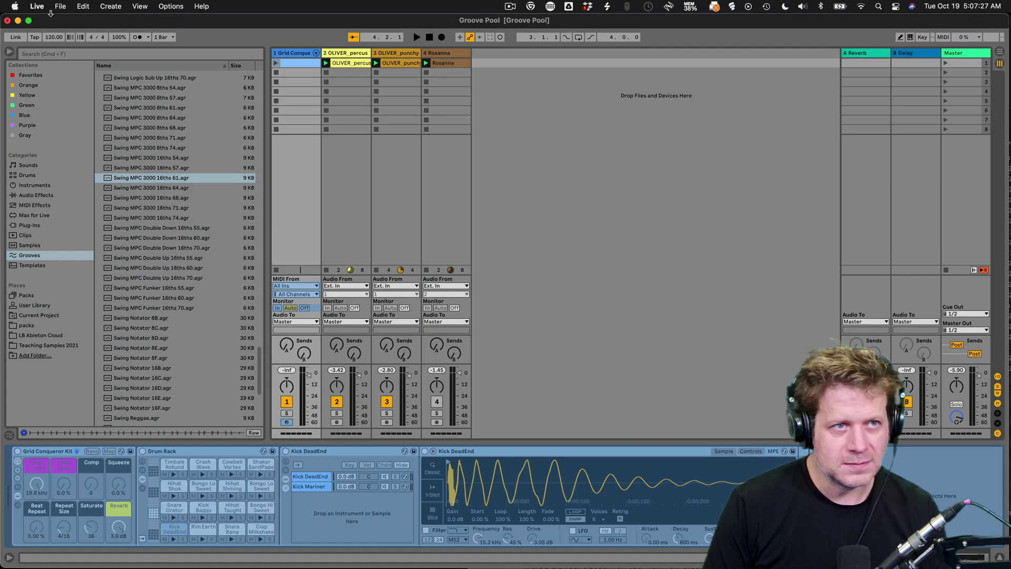
click(84, 6)
click(132, 305)
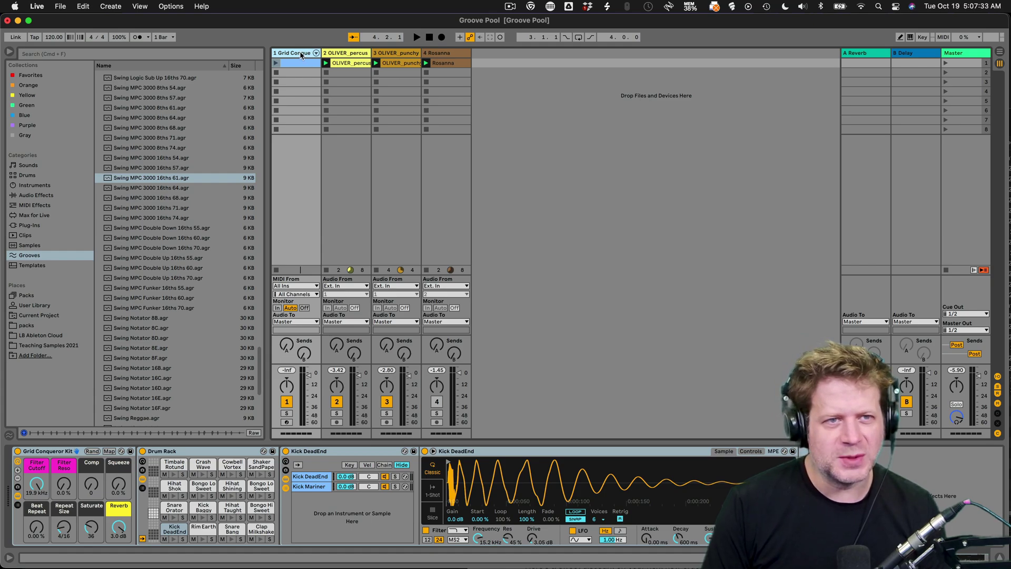
Duplicate the drum kit track, then freeze and flatten the copy into audio.
right_click(302, 55)
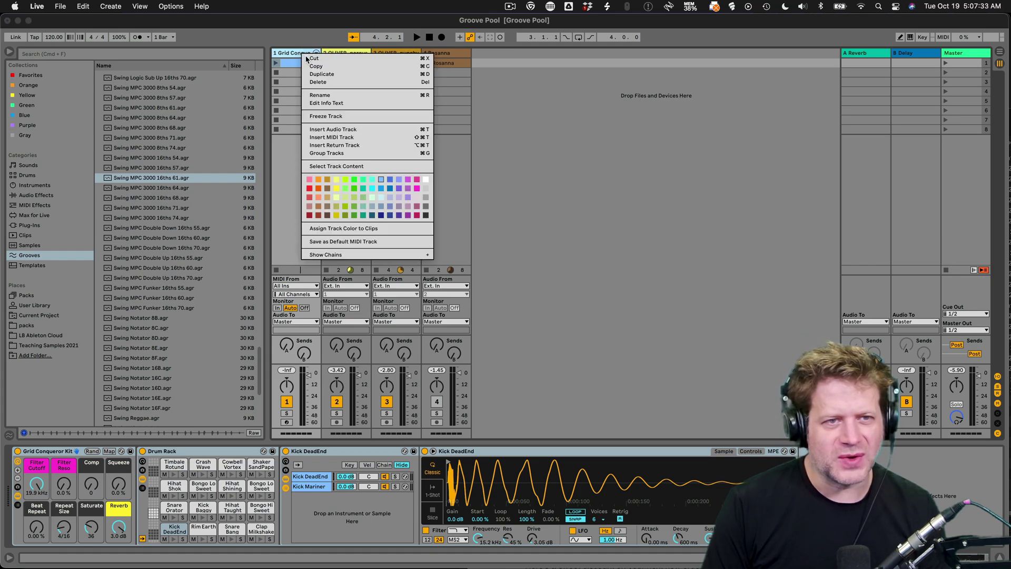
click(334, 76)
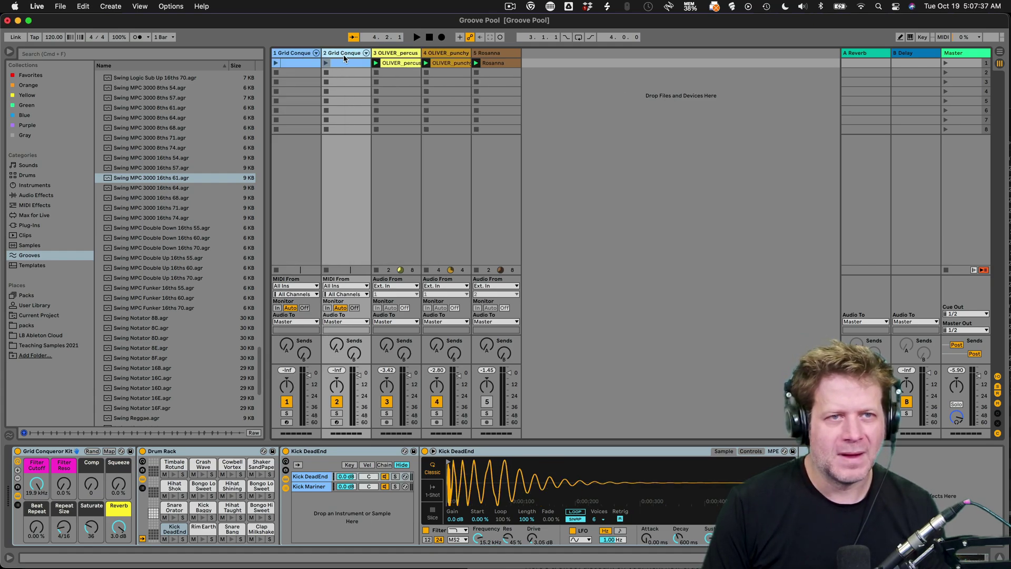
click(84, 6)
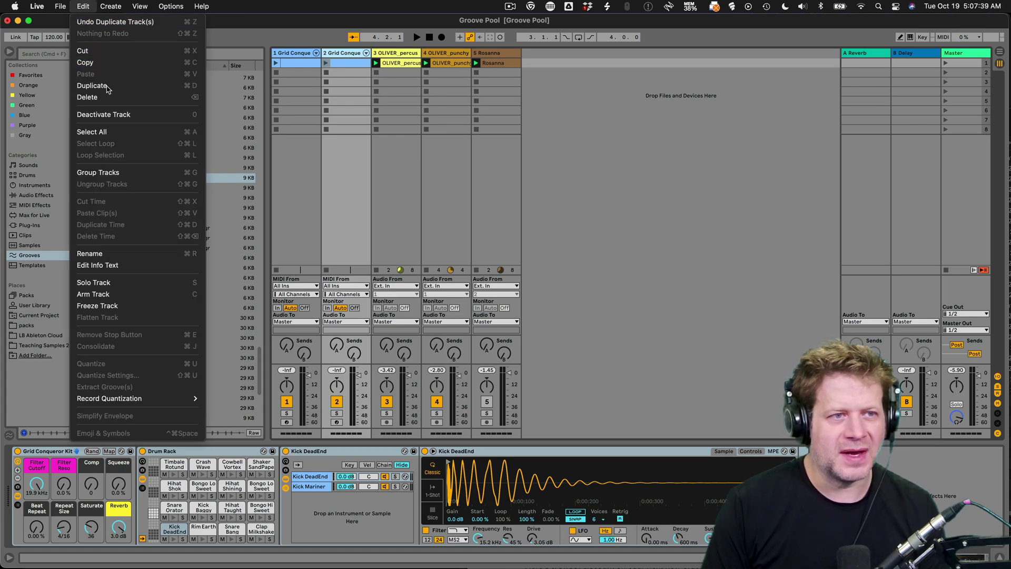
click(133, 306)
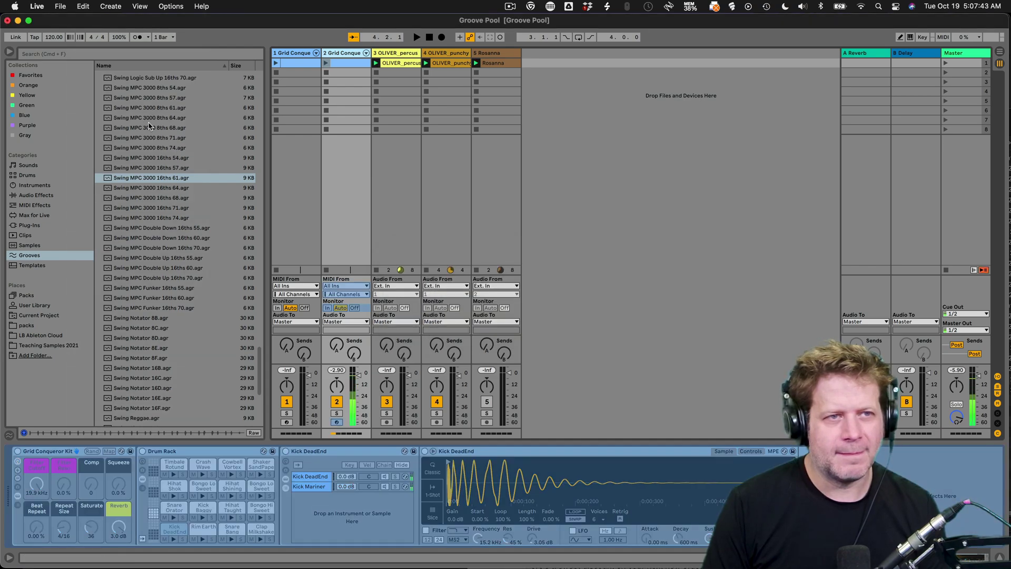
click(88, 6)
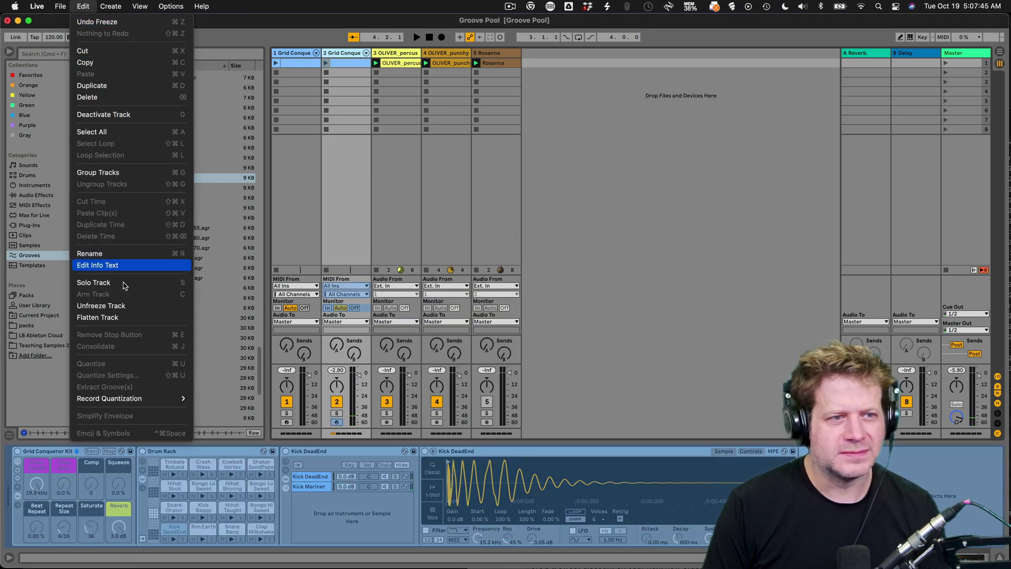
click(131, 318)
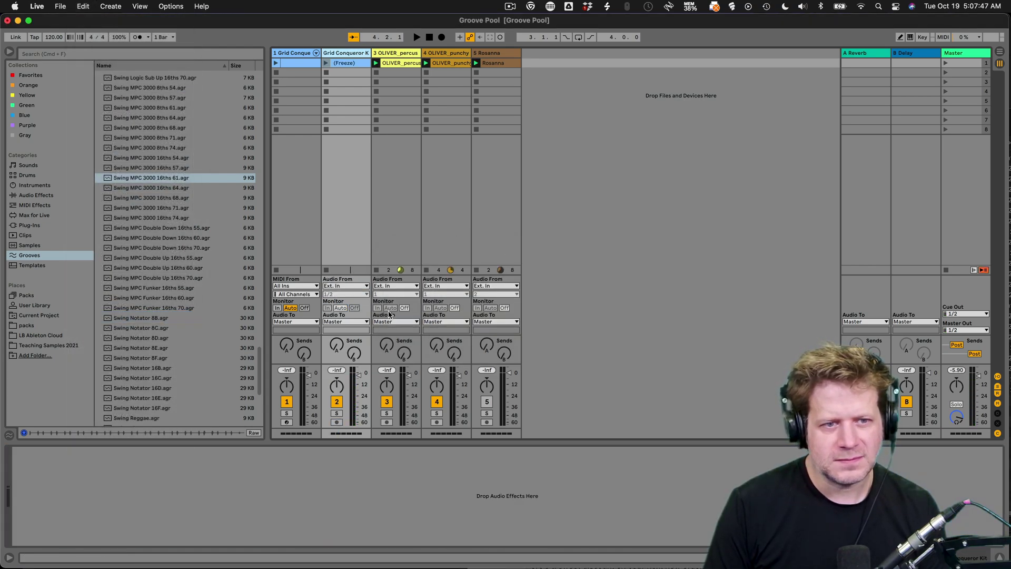
Switch off the original track 1, collapse its width, and open the flattened (Freeze) clip.
click(286, 402)
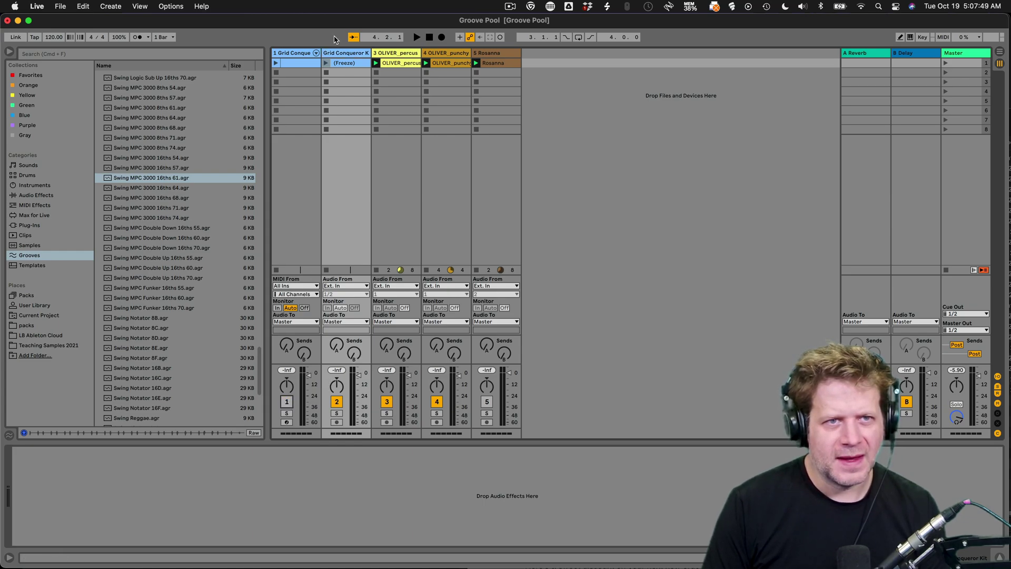
drag(319, 53, 283, 58)
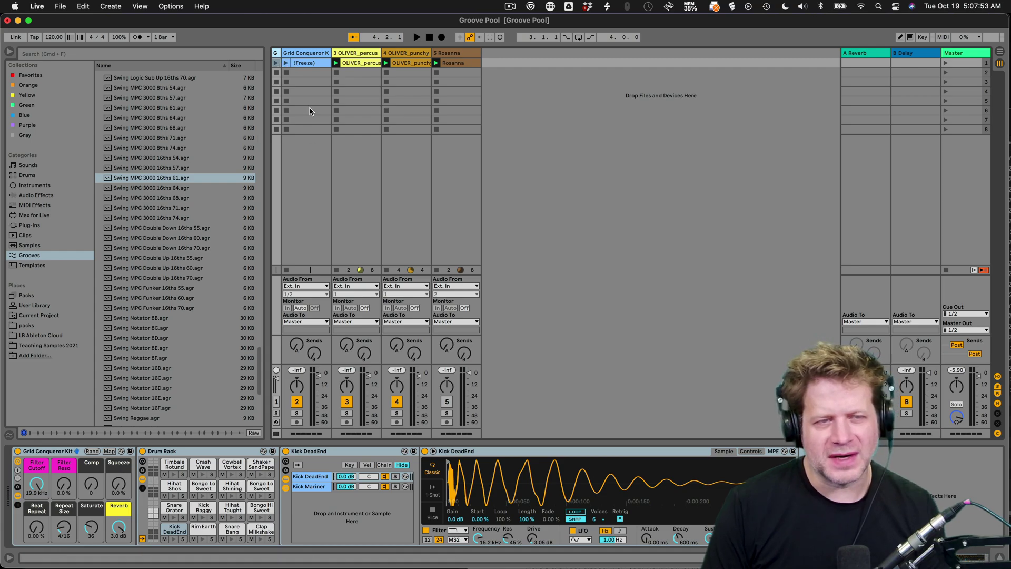
click(313, 64)
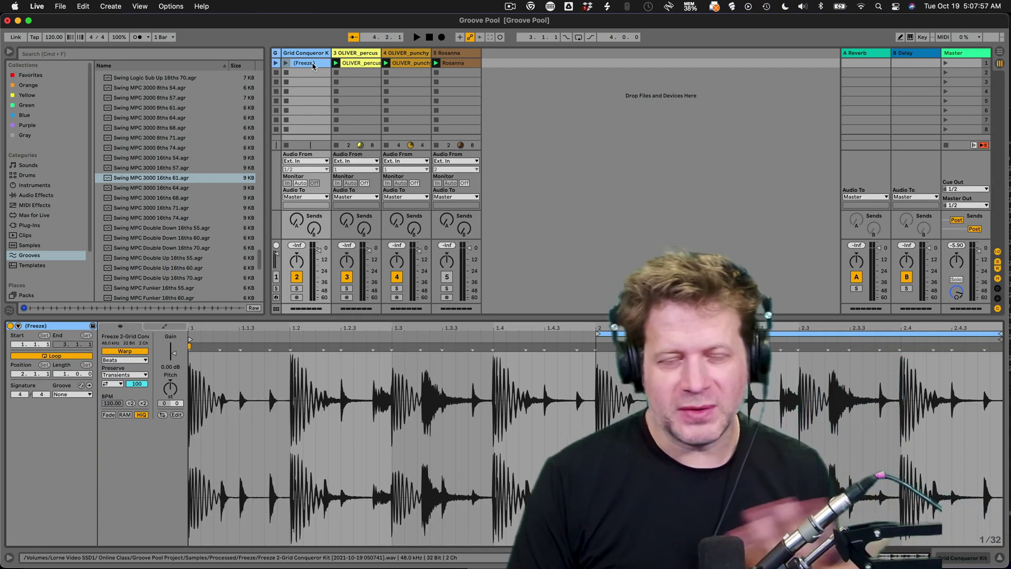